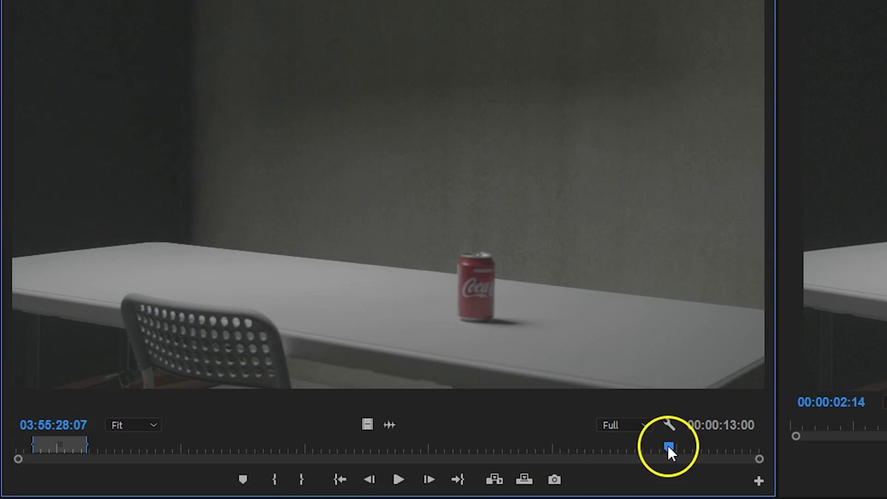
# Step: Mark the out point of the intact-can section at 03:55:33:01 and add its video to the Video 2 track
pyautogui.click(684, 447)
pyautogui.click(303, 488)
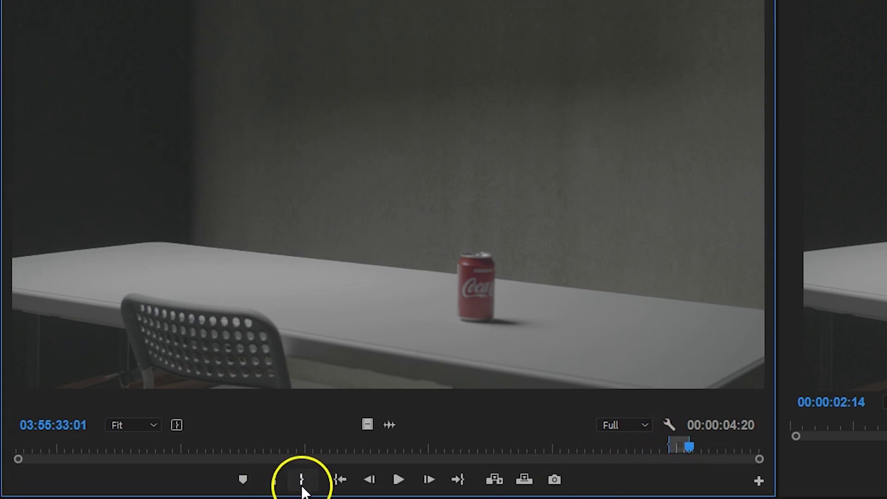
pyautogui.moveTo(365, 425); pyautogui.dragTo(617, 498)
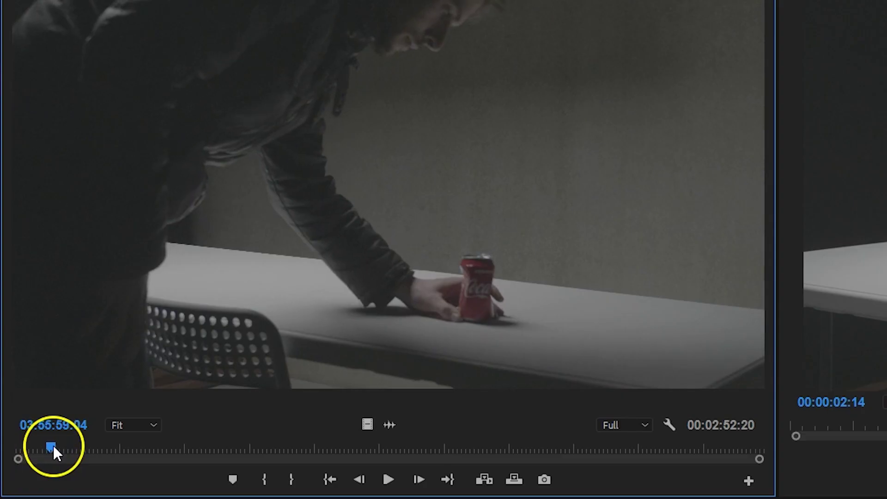
# Step: Mark a three-frame section of the first dented can from 03:56:03:07 to 03:56:03:09 and add its video to Video 2
pyautogui.moveTo(53, 445); pyautogui.dragTo(71, 445)
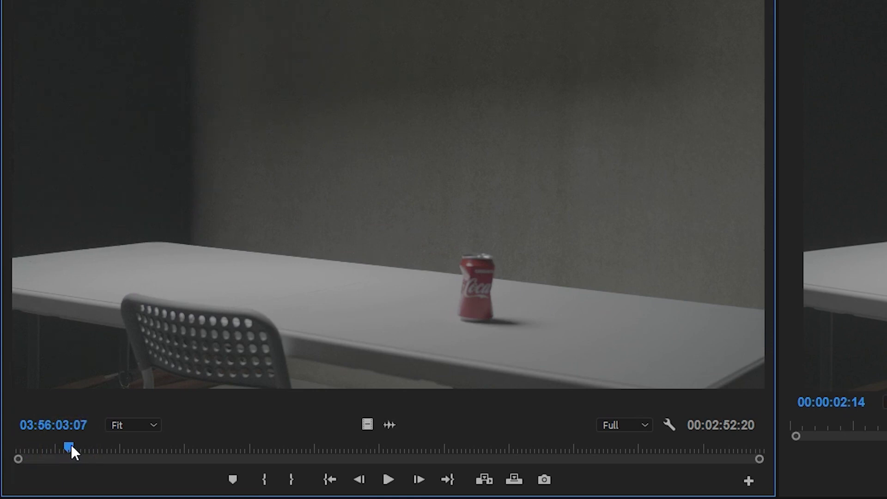
pyautogui.click(265, 474)
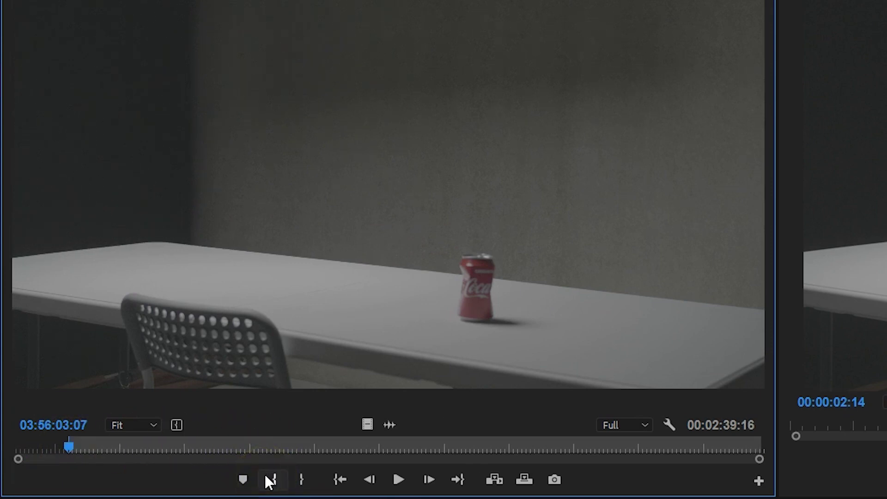
pyautogui.click(434, 479)
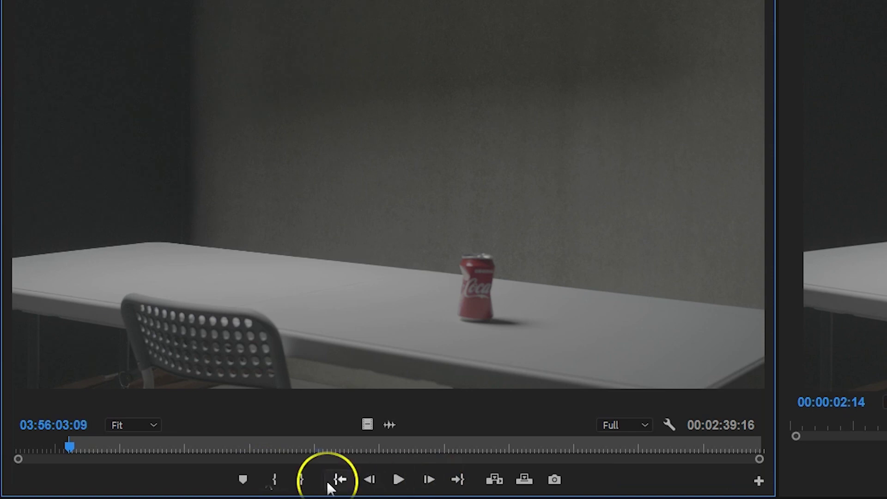
pyautogui.click(300, 477)
pyautogui.moveTo(368, 425); pyautogui.dragTo(886, 498)
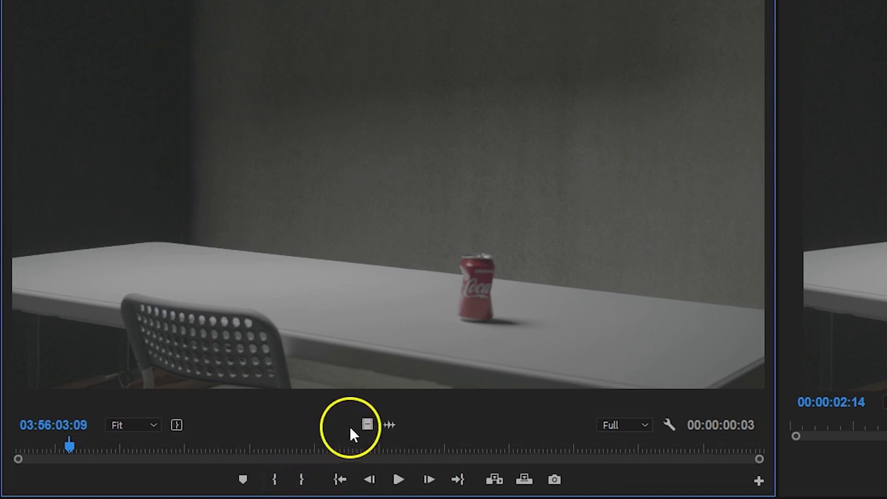
pyautogui.moveTo(520, 332); pyautogui.dragTo(502, 375)
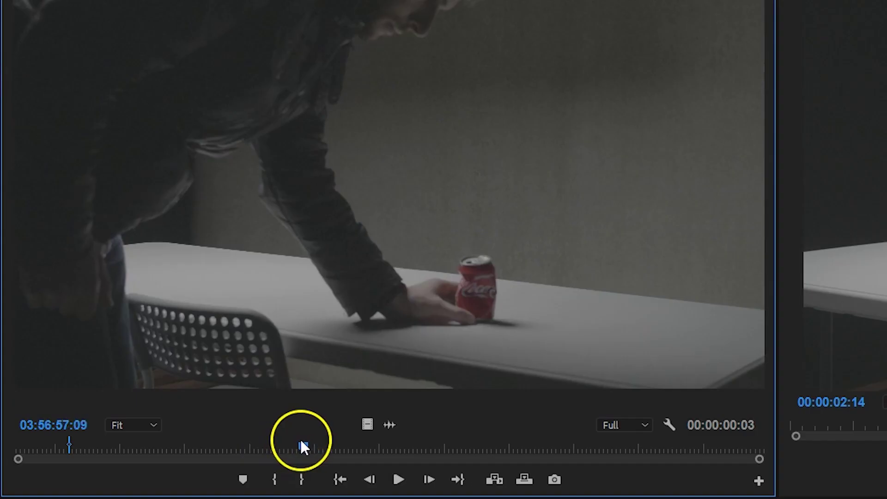
# Step: Append three-frame sections of the increasingly crumpled can, one ending at 03:57:00:24, and the long fully crushed can section to Video 2
pyautogui.moveTo(300, 441); pyautogui.dragTo(317, 444)
pyautogui.click(274, 479)
pyautogui.click(432, 479)
pyautogui.click(433, 478)
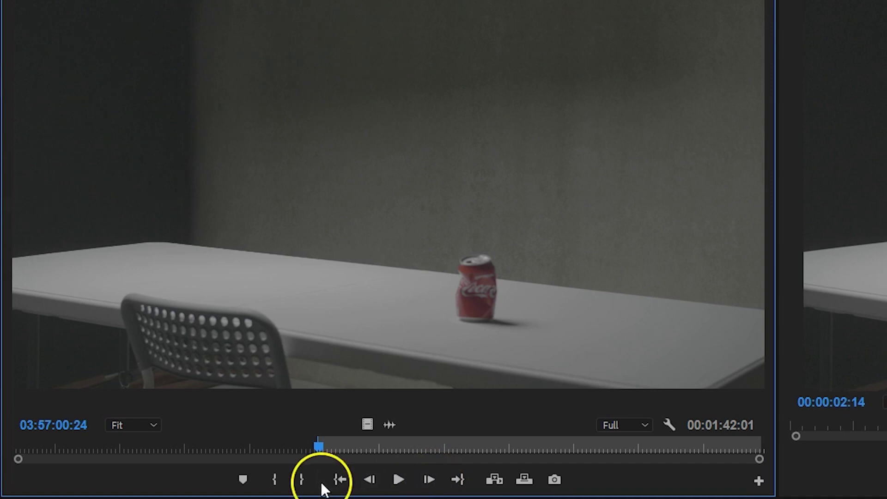
pyautogui.click(302, 480)
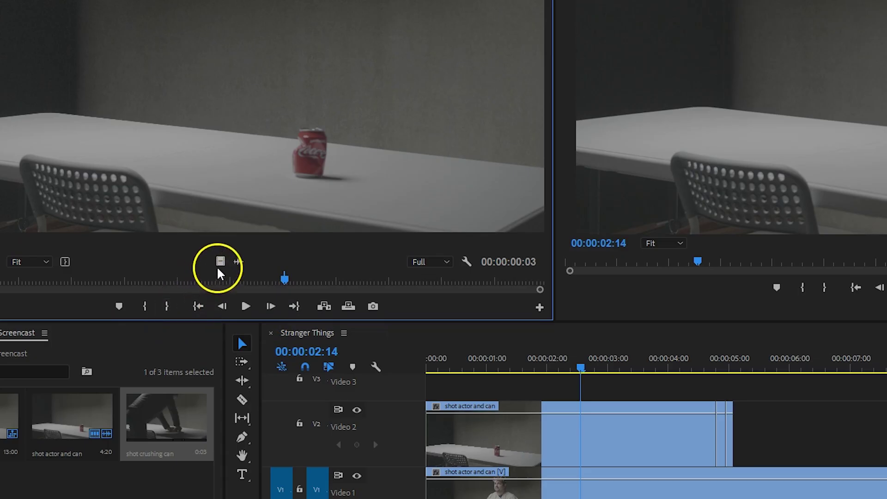
pyautogui.moveTo(221, 273); pyautogui.dragTo(739, 421)
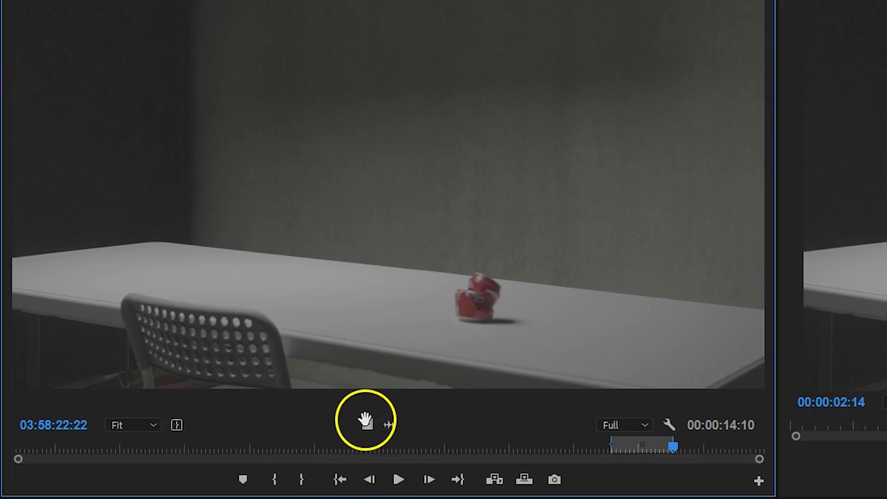
pyautogui.moveTo(218, 262); pyautogui.dragTo(757, 420)
# Step: At 00:00:04:13, start a free-draw opacity mask on the Video 2 shot actor and can clip along the can's left side
pyautogui.moveTo(536, 364); pyautogui.dragTo(527, 361)
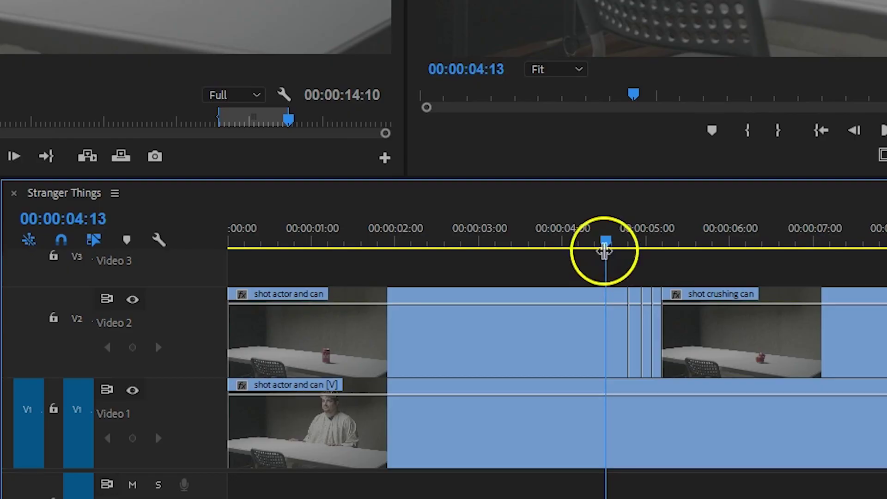
pyautogui.click(601, 314)
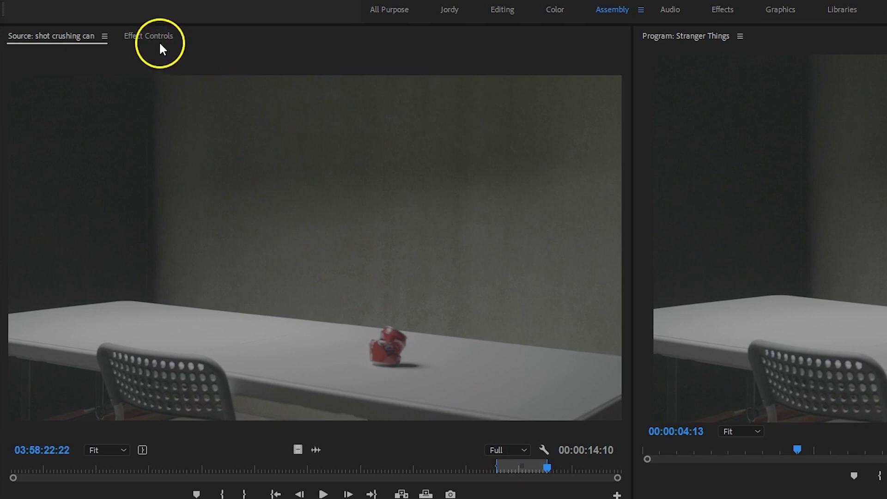
pyautogui.click(158, 42)
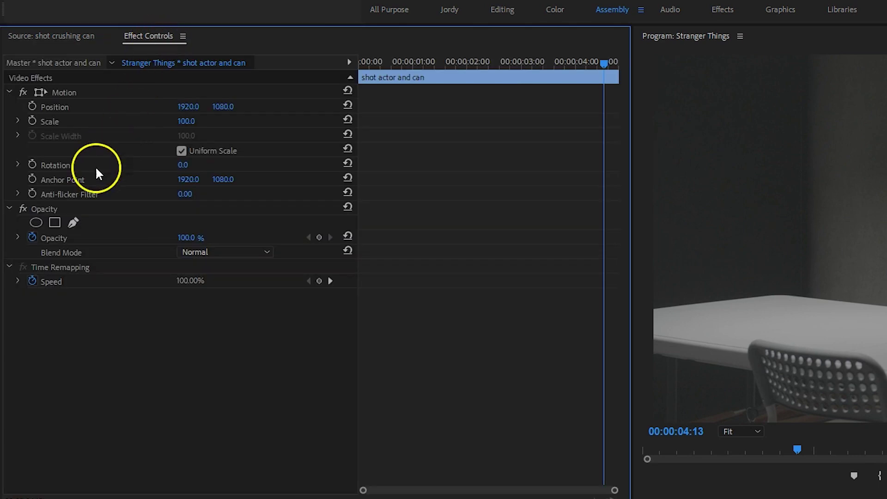
pyautogui.click(76, 223)
pyautogui.click(860, 133)
pyautogui.click(827, 188)
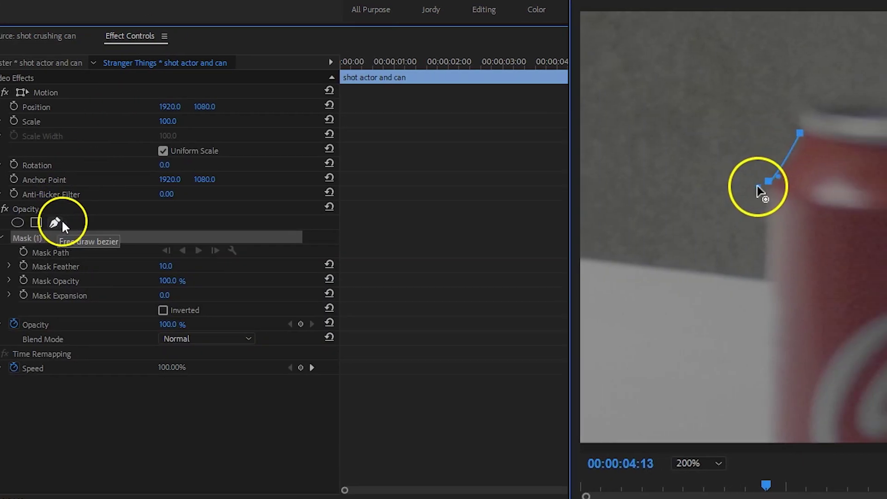
pyautogui.click(503, 301)
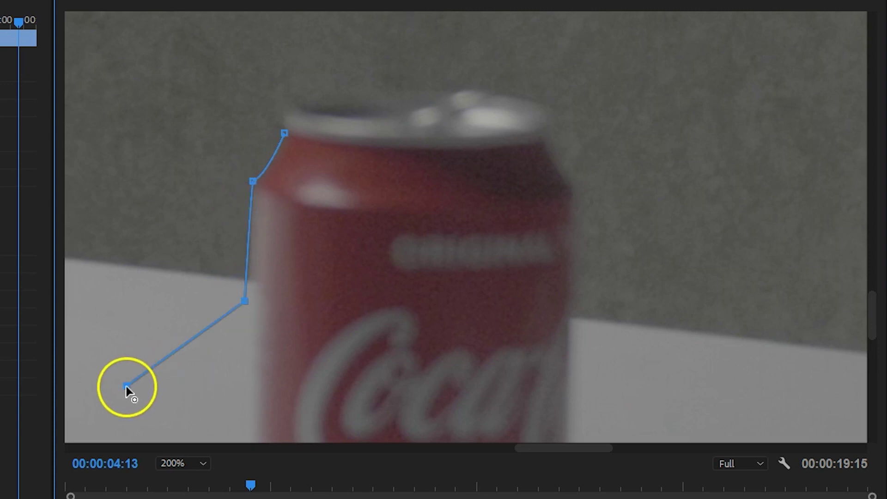
# Step: Continue the mask path across the tabletop, going loosely around the can's base and shadow and up to its right side
pyautogui.moveTo(874, 324); pyautogui.dragTo(867, 353)
pyautogui.moveTo(552, 450); pyautogui.dragTo(505, 450)
pyautogui.click(216, 308)
pyautogui.moveTo(873, 341); pyautogui.dragTo(873, 361)
pyautogui.click(159, 352)
pyautogui.click(638, 429)
pyautogui.moveTo(545, 455); pyautogui.dragTo(613, 452)
pyautogui.click(719, 428)
pyautogui.click(828, 200)
# Step: Trace the mask up the can's right edge and over its rim, close the path, and fit the frame in the program view
pyautogui.scroll(5, 868, 305)
pyautogui.scroll(-2, 871, 327)
pyautogui.click(296, 294)
pyautogui.click(303, 54)
pyautogui.scroll(5, 874, 300)
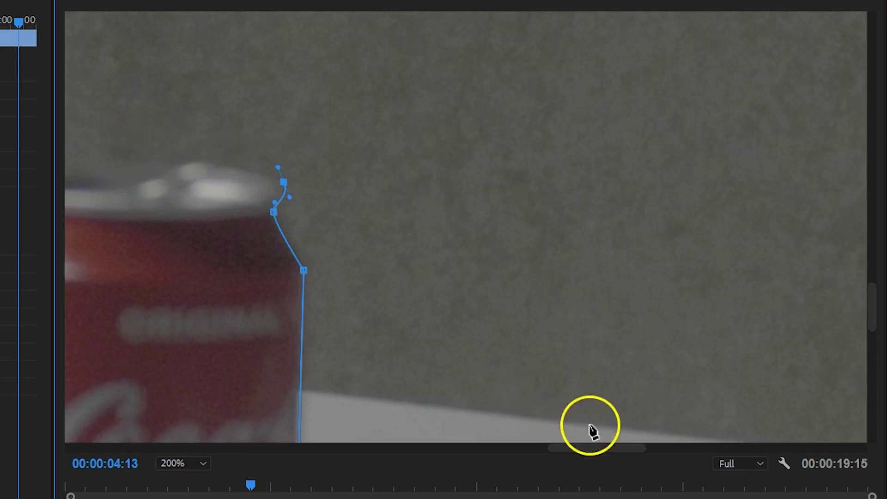
pyautogui.hscroll(-5, 592, 432)
pyautogui.moveTo(281, 179); pyautogui.dragTo(259, 196)
pyautogui.click(277, 206)
pyautogui.click(198, 463)
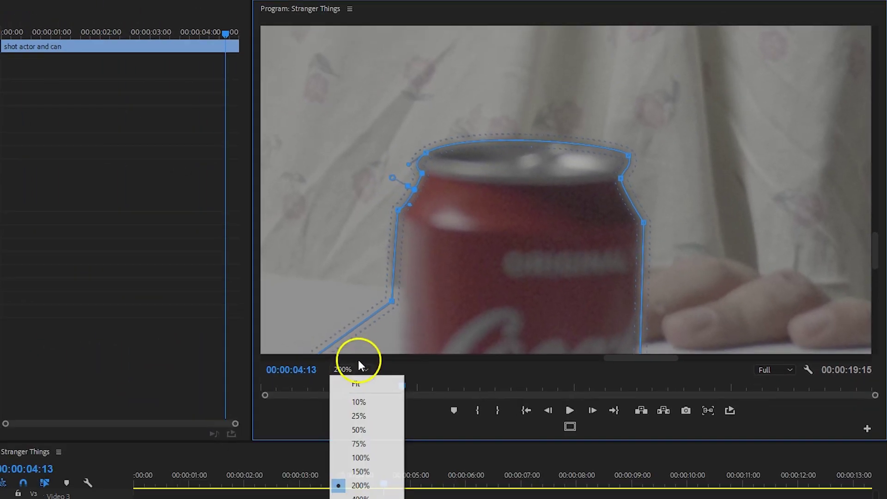
pyautogui.click(355, 384)
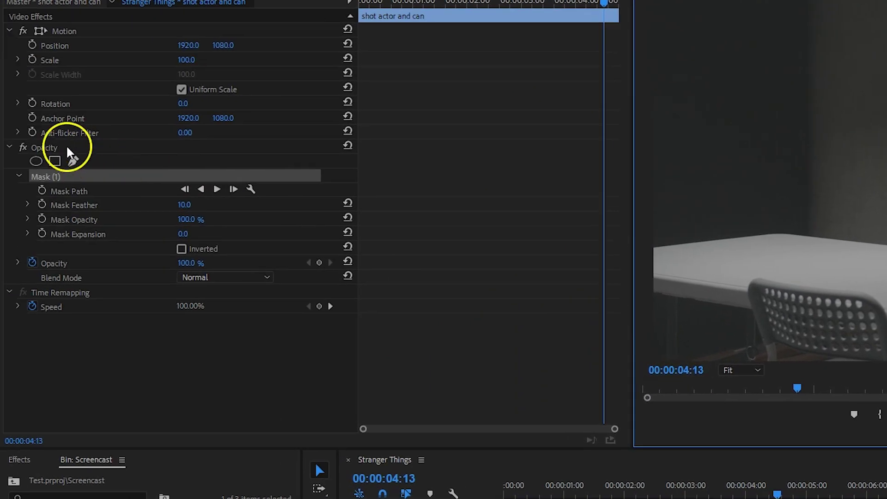
# Step: Copy the masked Opacity effect from the shot actor and can clip onto the first short shot crushing can clip
pyautogui.click(64, 146)
pyautogui.rightClick(64, 145)
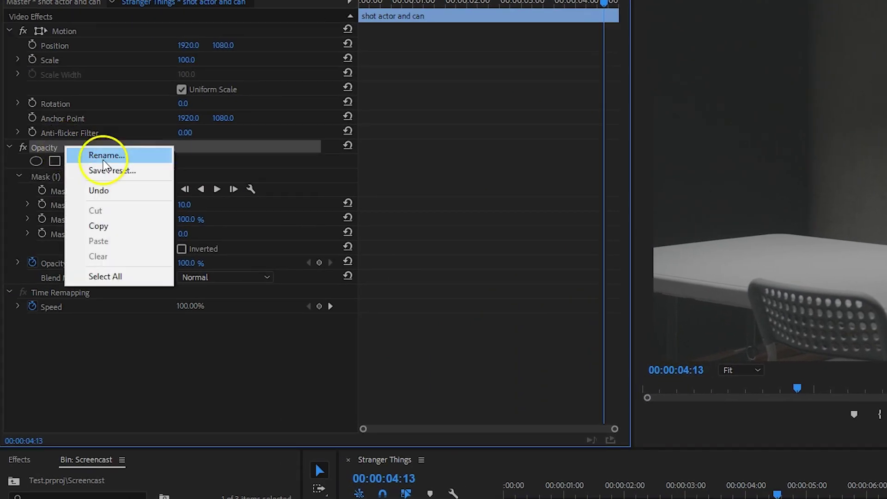
pyautogui.click(129, 228)
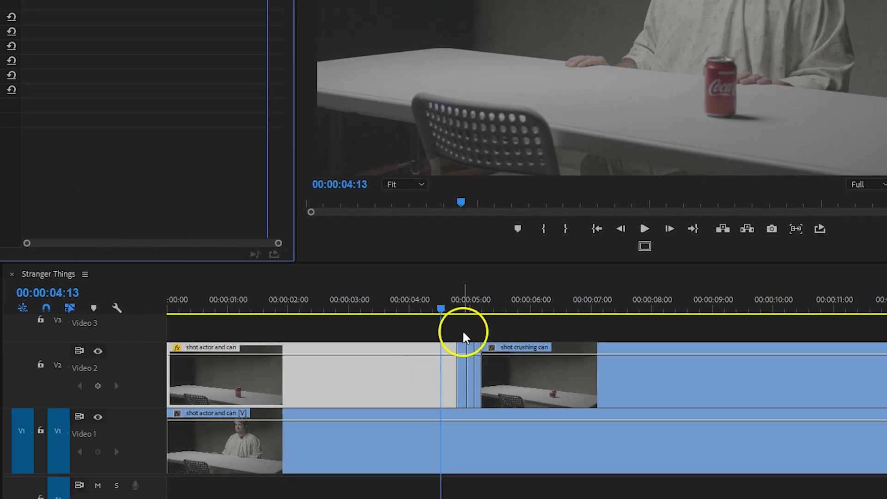
pyautogui.click(463, 309)
pyautogui.click(462, 376)
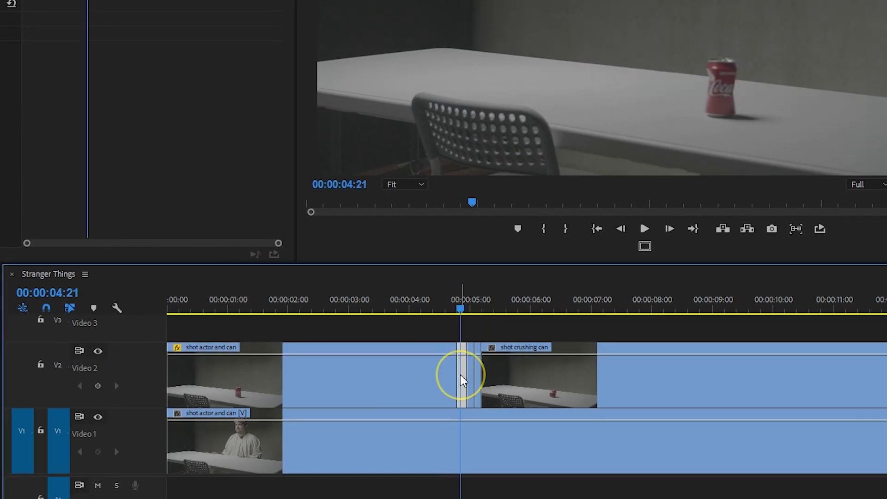
pyautogui.rightClick(235, 340)
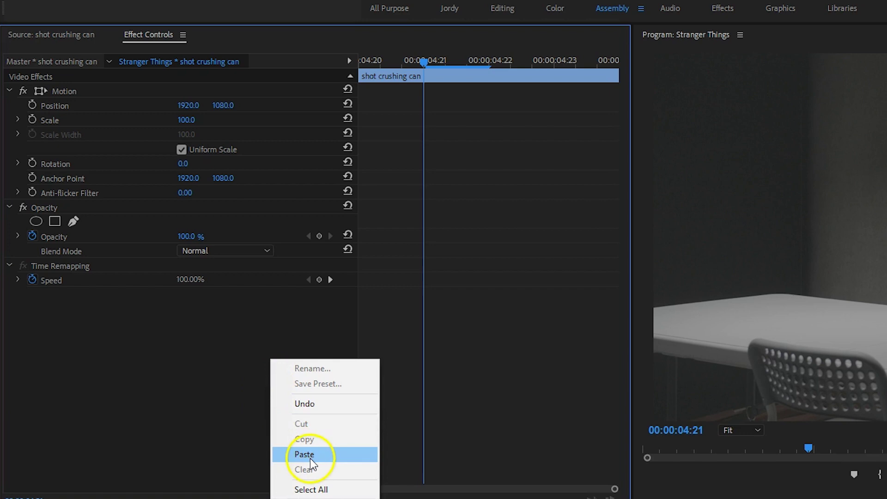
pyautogui.click(311, 457)
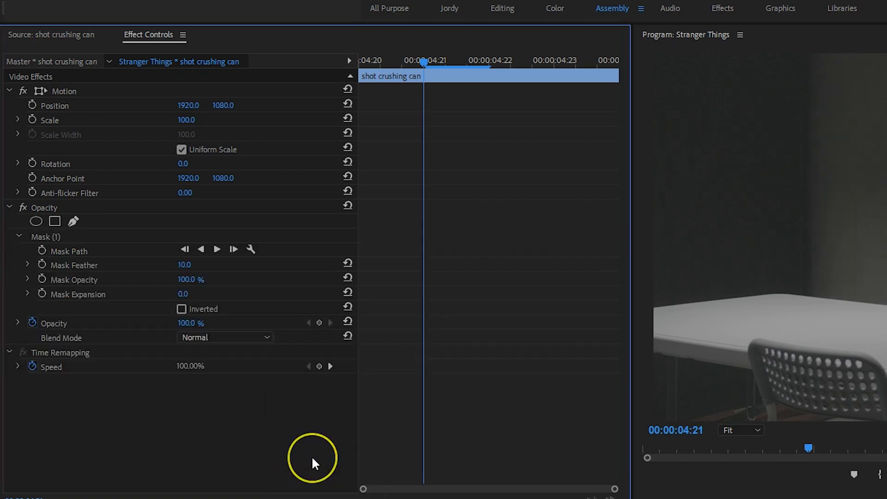
# Step: Adjust the mask points on the first short crushing clip to follow the dented can's rim and narrowed sides
pyautogui.click(59, 237)
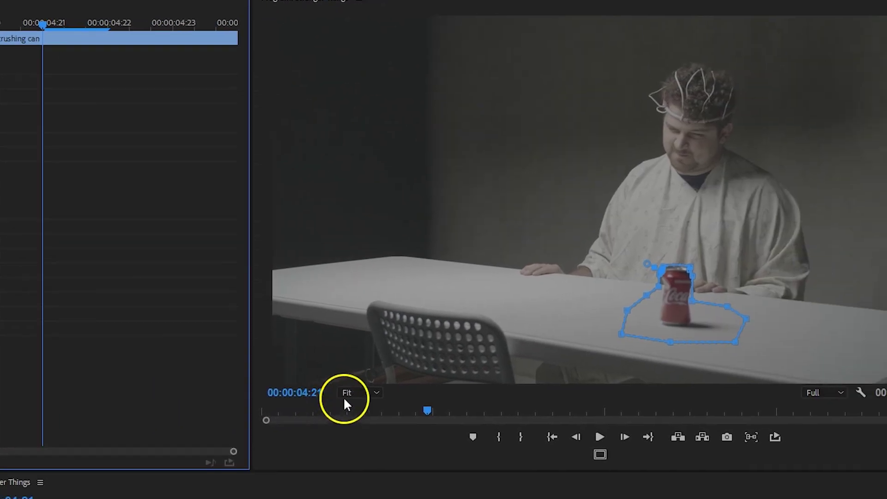
pyautogui.click(736, 430)
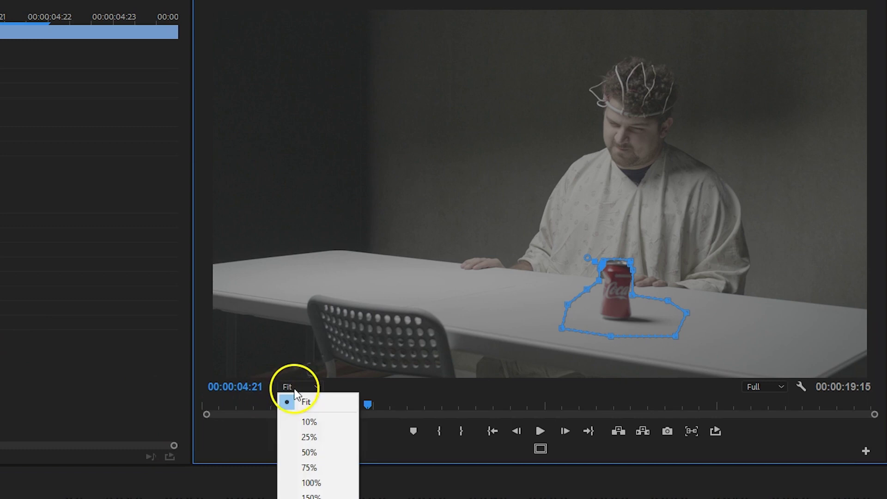
pyautogui.click(322, 481)
pyautogui.moveTo(456, 215); pyautogui.dragTo(456, 220)
pyautogui.moveTo(463, 390); pyautogui.dragTo(445, 339)
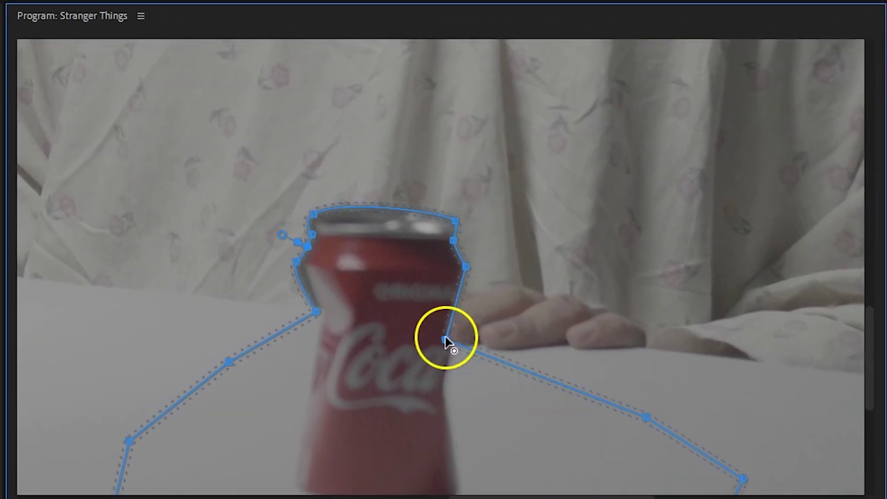
pyautogui.click(303, 277)
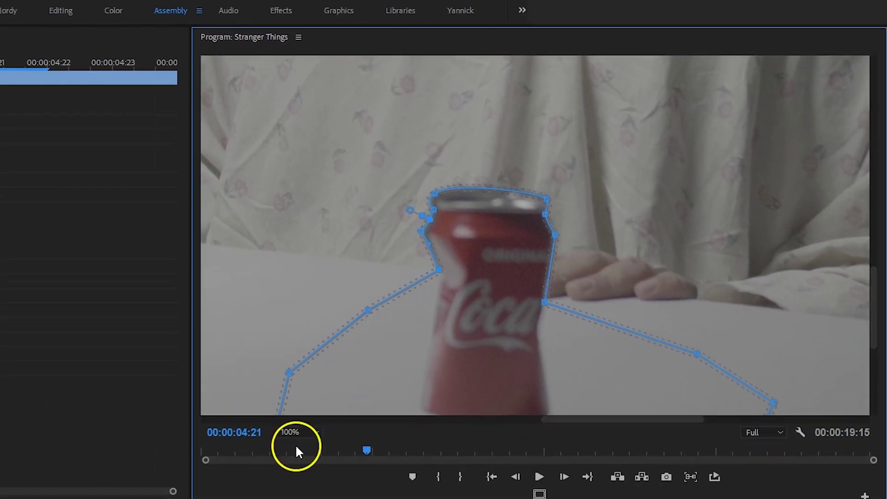
pyautogui.click(303, 433)
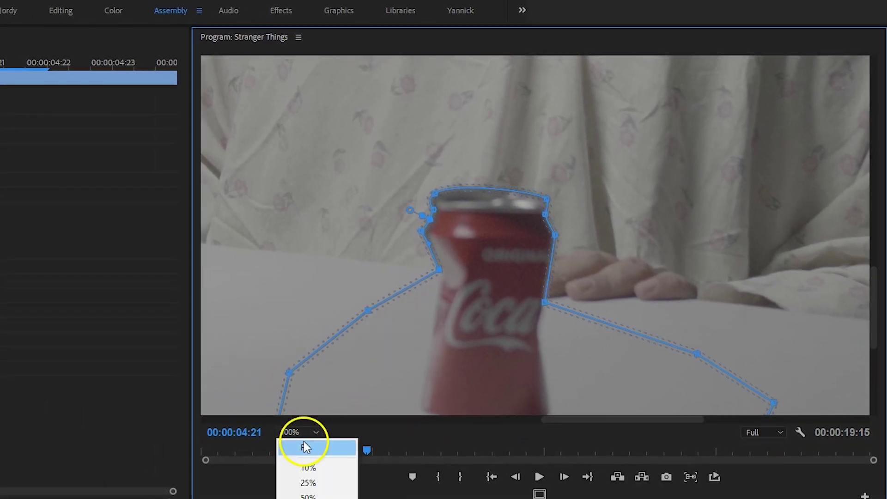
pyautogui.click(305, 447)
# Step: Copy the adjusted Opacity effect and its mask onto the short shot crushing can clip at 00:00:05:01
pyautogui.rightClick(60, 211)
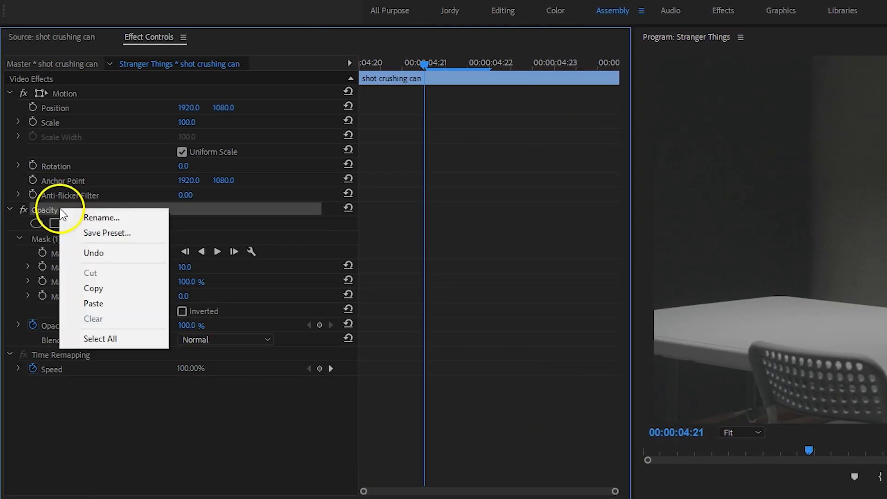
pyautogui.click(120, 289)
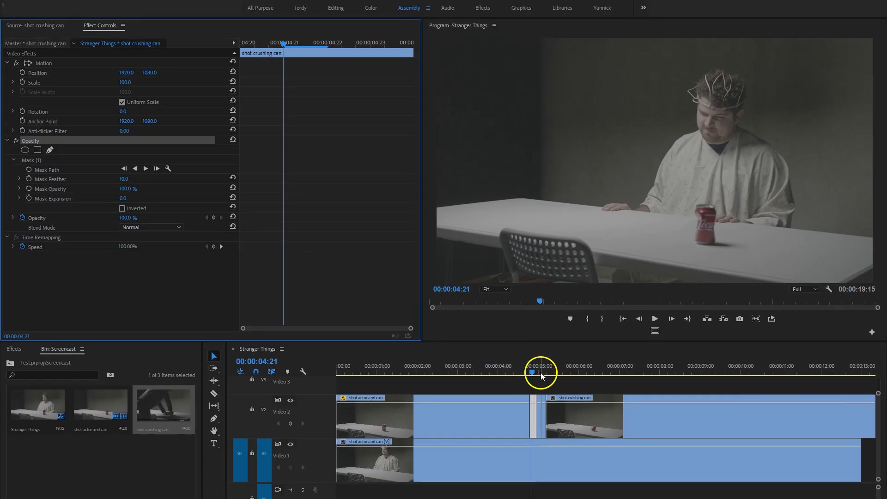
pyautogui.click(541, 372)
pyautogui.click(538, 398)
pyautogui.rightClick(181, 230)
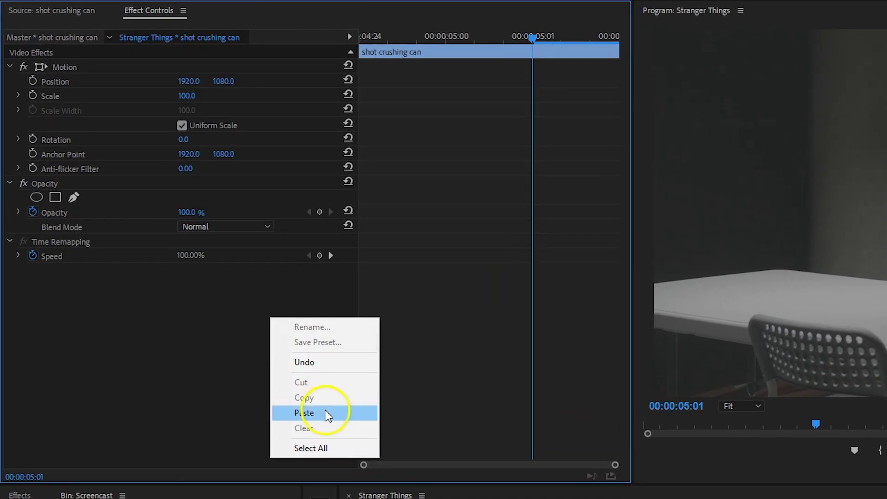
pyautogui.click(304, 413)
# Step: Move the upper mask points of the short clip to fit the crumpled can's rim and left edge
pyautogui.moveTo(513, 254); pyautogui.dragTo(528, 293)
pyautogui.press('Right')
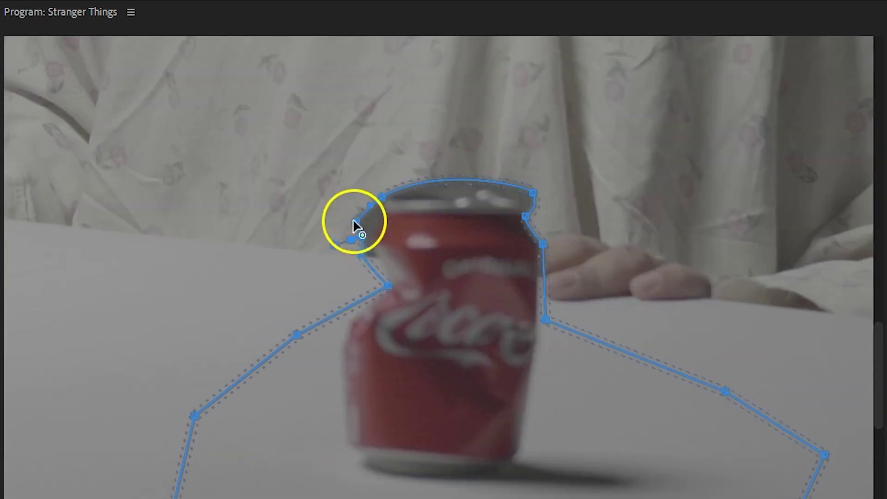
pyautogui.moveTo(353, 223); pyautogui.dragTo(378, 229)
pyautogui.press('Right')
pyautogui.press('Right')
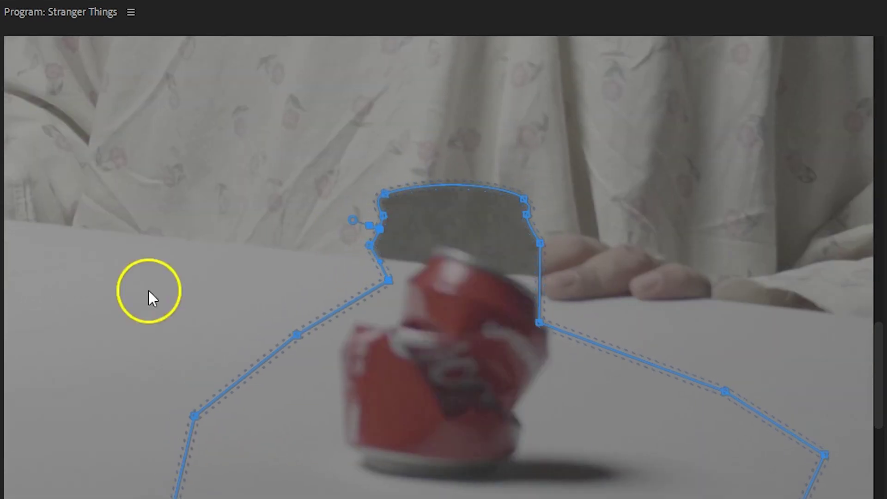
# Step: Reshape the mask on the fully crushed can clip so its upper edge follows the collapsed can closely
pyautogui.moveTo(546, 245); pyautogui.dragTo(453, 261)
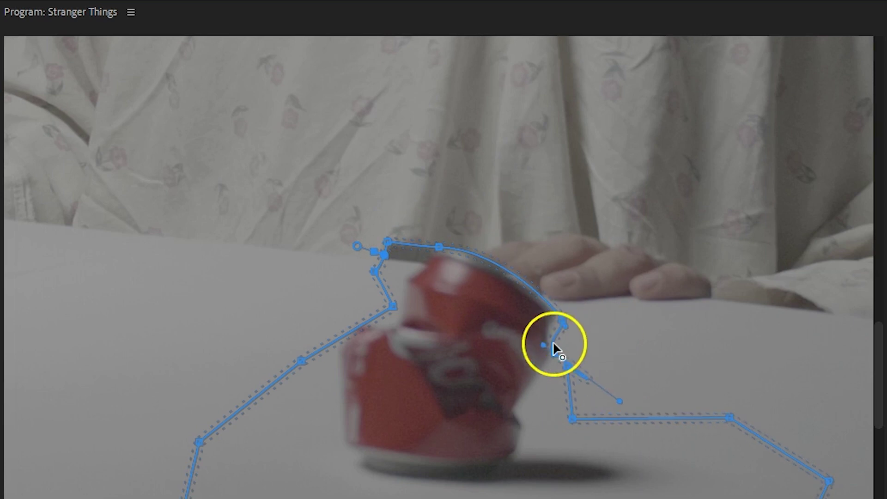
pyautogui.moveTo(301, 360); pyautogui.dragTo(339, 311)
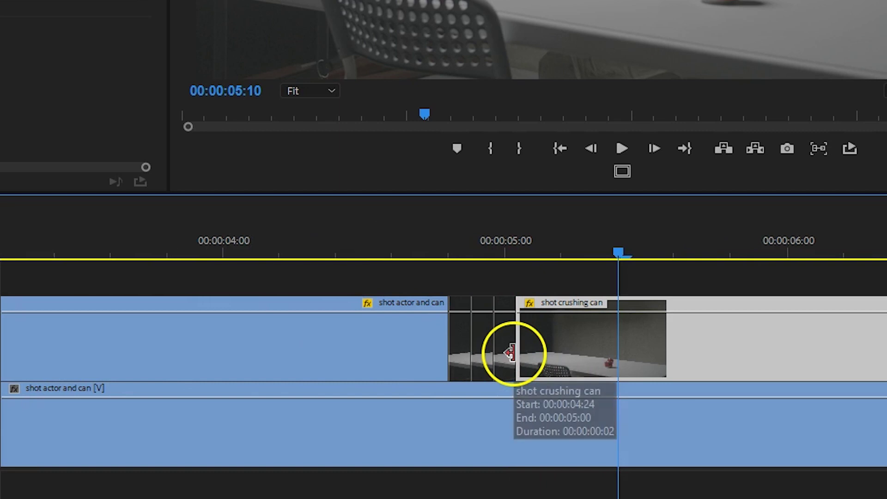
# Step: Move the cut before the fully crushed can clip to 00:00:05:00 and play back the crush from 00:00:04:14
pyautogui.scroll(2, 510, 353)
pyautogui.moveTo(507, 337); pyautogui.dragTo(536, 339)
pyautogui.moveTo(440, 259); pyautogui.dragTo(316, 261)
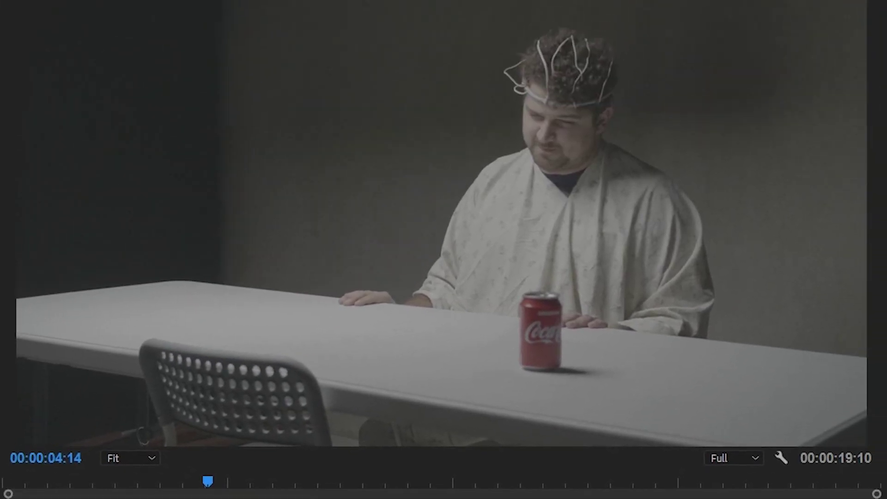
pyautogui.press('space')
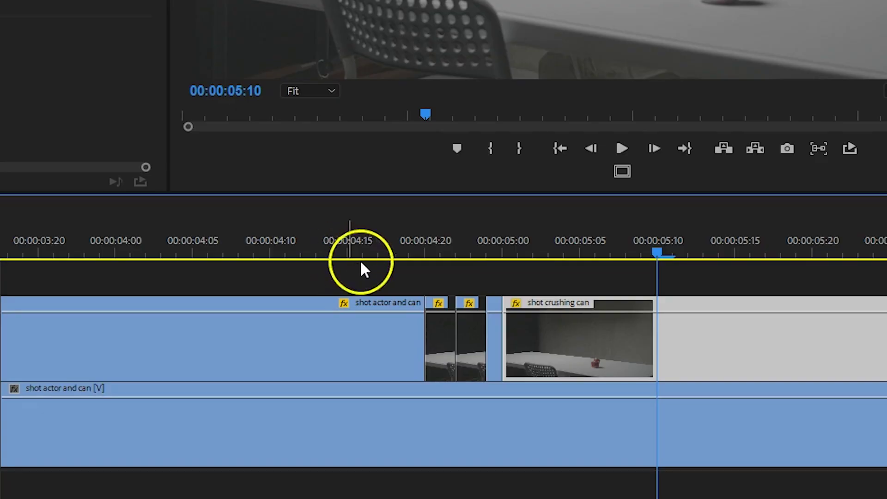
# Step: Apply the default Cross Dissolve transition to the Video 2 cuts at 00:00:04:20, 00:00:05:00 and 00:00:04:22
pyautogui.rightClick(429, 339)
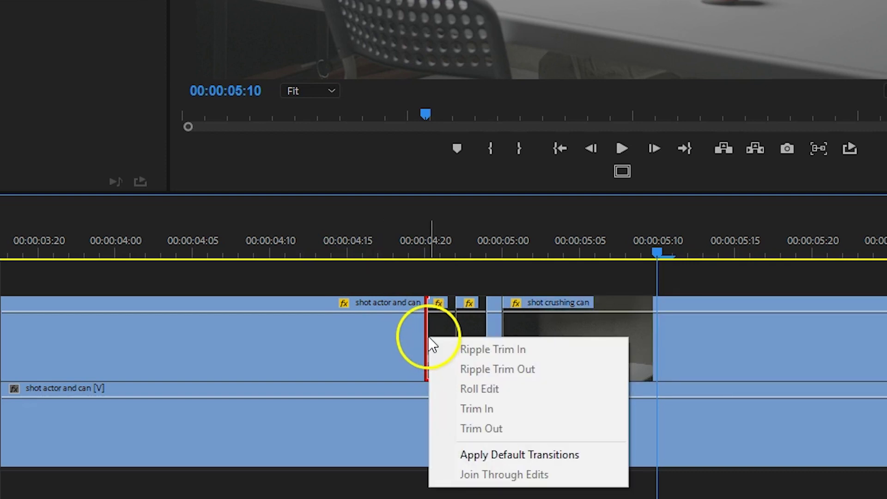
pyautogui.click(499, 450)
pyautogui.rightClick(504, 326)
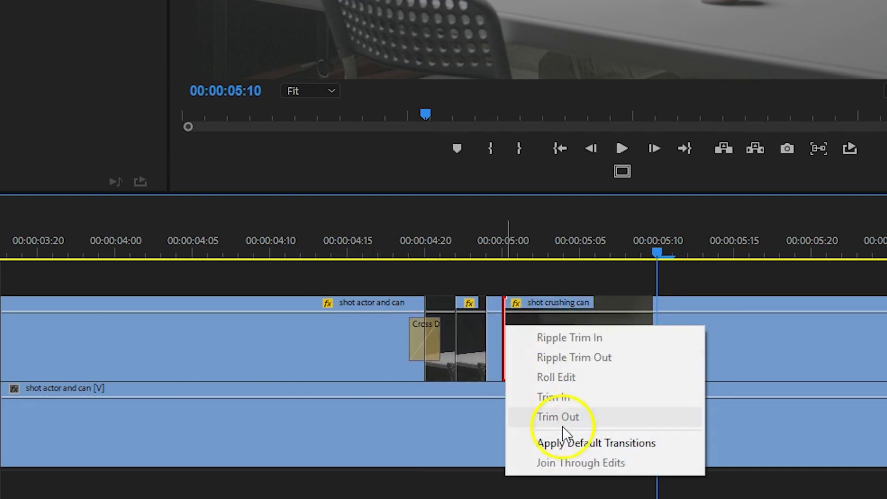
pyautogui.click(563, 441)
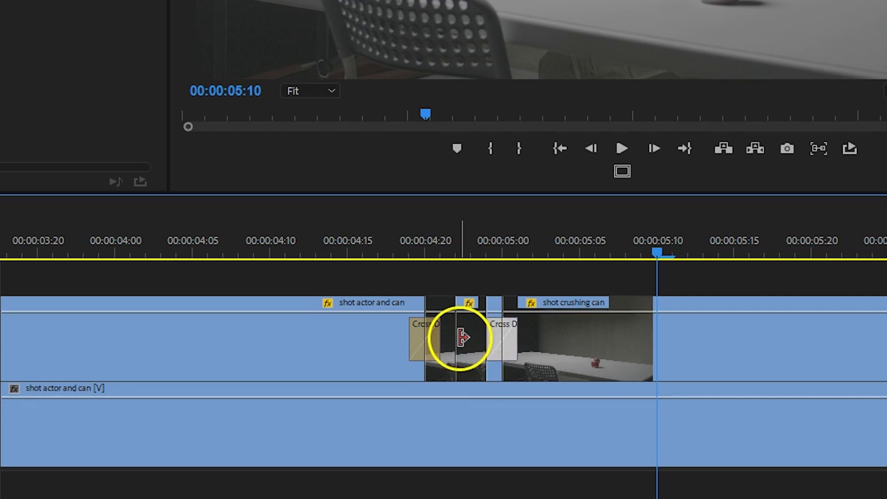
pyautogui.rightClick(458, 338)
pyautogui.click(511, 450)
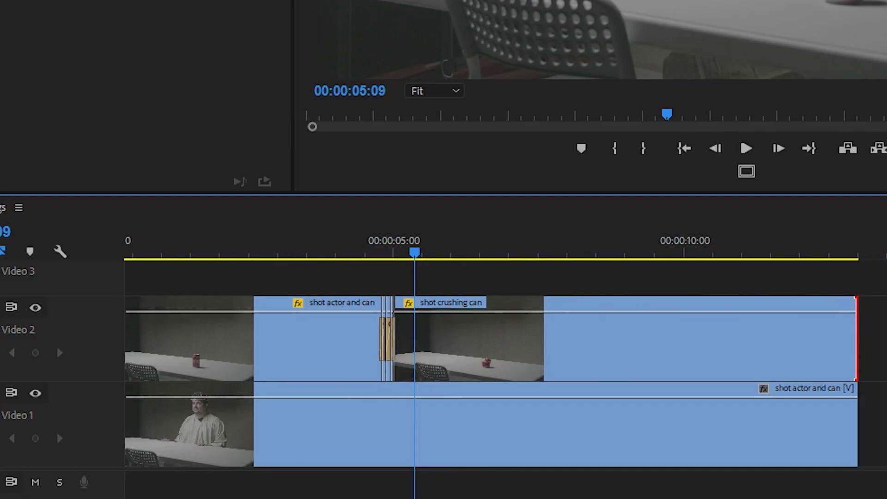
# Step: Nest all the clips on Video 1 and Video 2 into one sequence named "stranger things"
pyautogui.moveTo(878, 298); pyautogui.dragTo(228, 469)
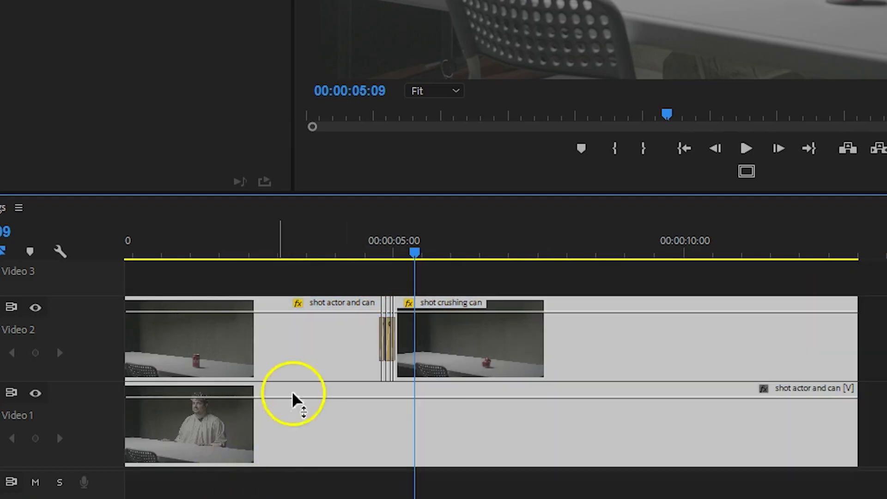
pyautogui.rightClick(317, 368)
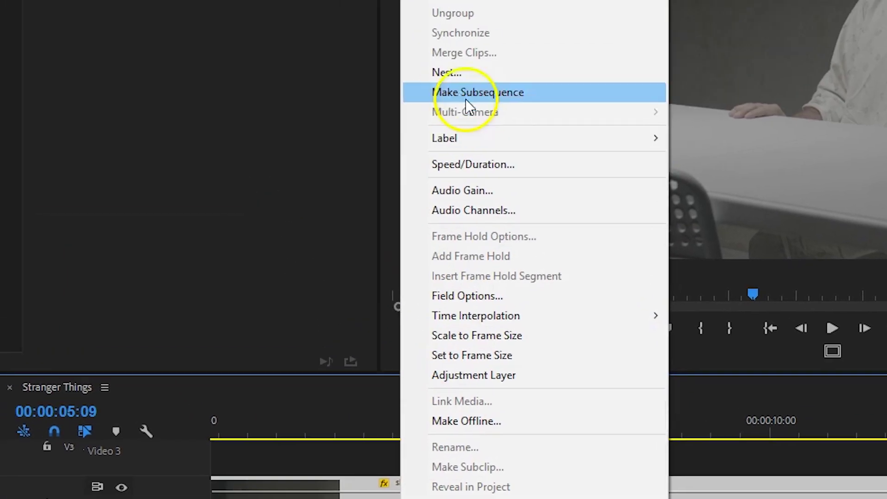
pyautogui.click(464, 74)
pyautogui.write('stranger things')
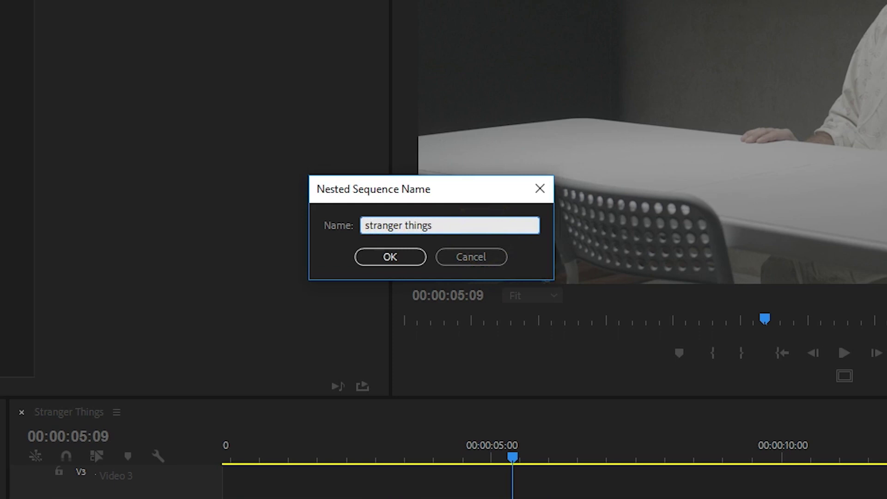
pyautogui.press('Return')
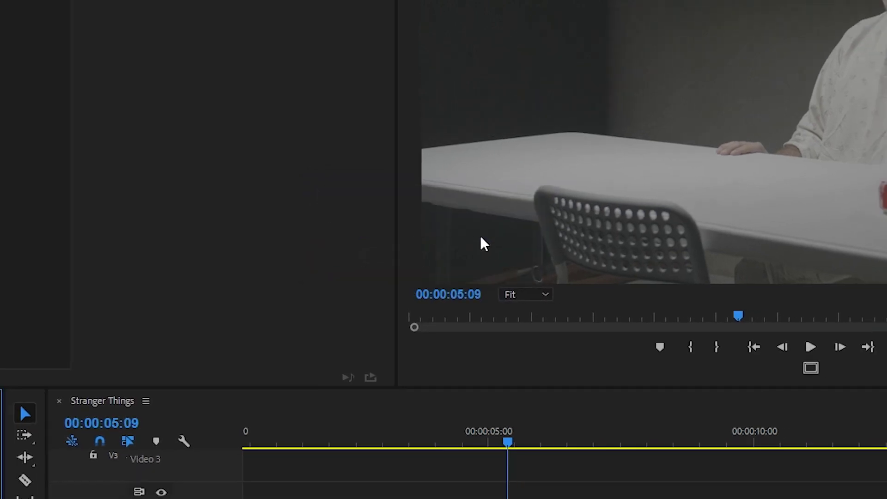
# Step: Apply the Normal - Smooth Motion preset from Fake Handheld Movement - CINECOM.NET to the nested stranger things clip
pyautogui.click(459, 448)
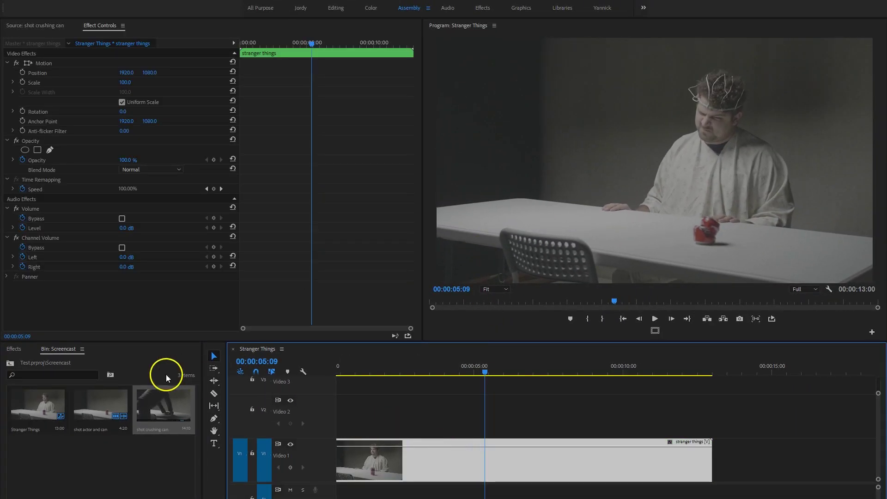
pyautogui.click(15, 349)
pyautogui.click(7, 374)
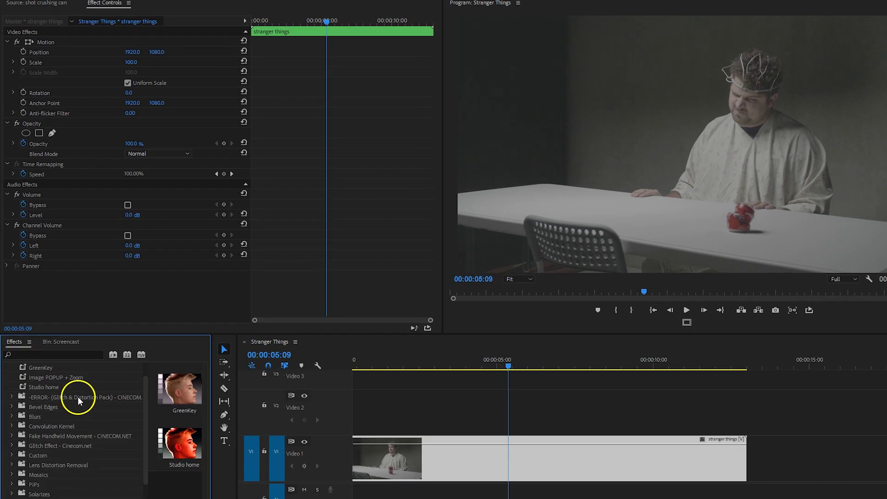
pyautogui.scroll(-1, 51, 415)
pyautogui.click(11, 439)
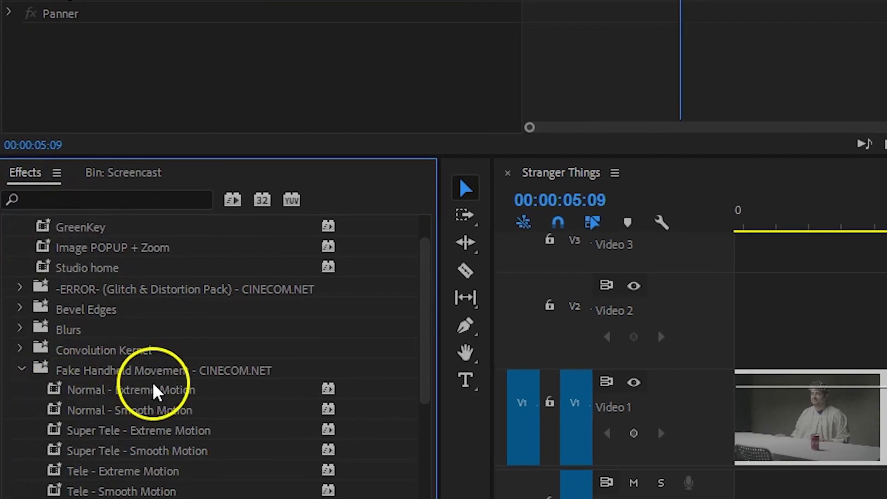
pyautogui.scroll(-1, 153, 392)
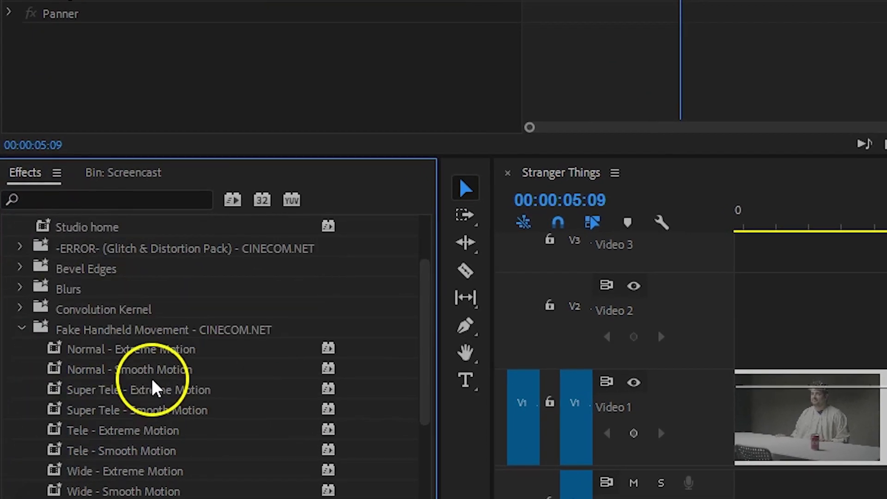
pyautogui.click(99, 378)
pyautogui.moveTo(644, 351); pyautogui.dragTo(835, 409)
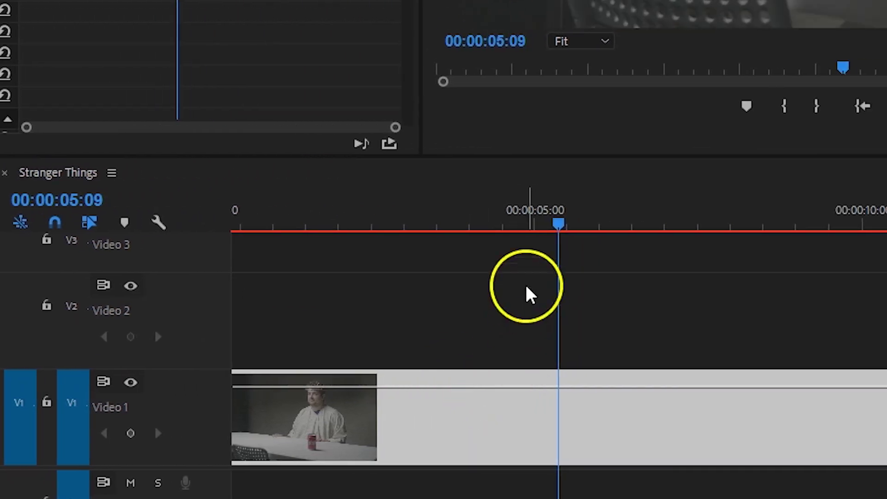
# Step: Animate the nested clip's Motion Scale with keyframes from 100 at its start to 120 at its end
pyautogui.moveTo(441, 232); pyautogui.dragTo(206, 253)
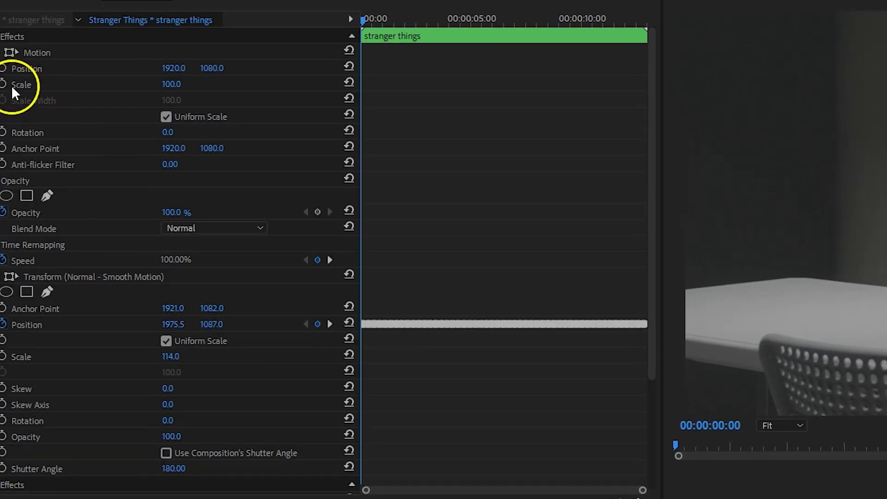
pyautogui.click(41, 122)
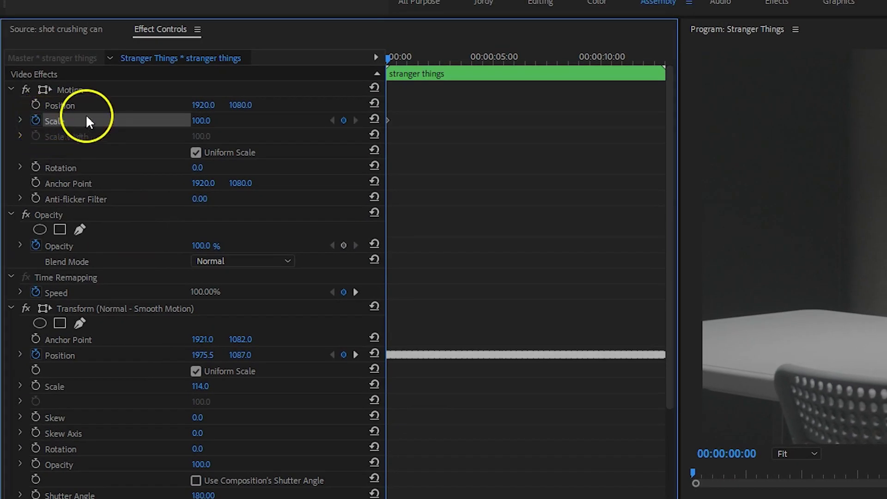
pyautogui.click(411, 59)
pyautogui.moveTo(504, 66); pyautogui.dragTo(653, 61)
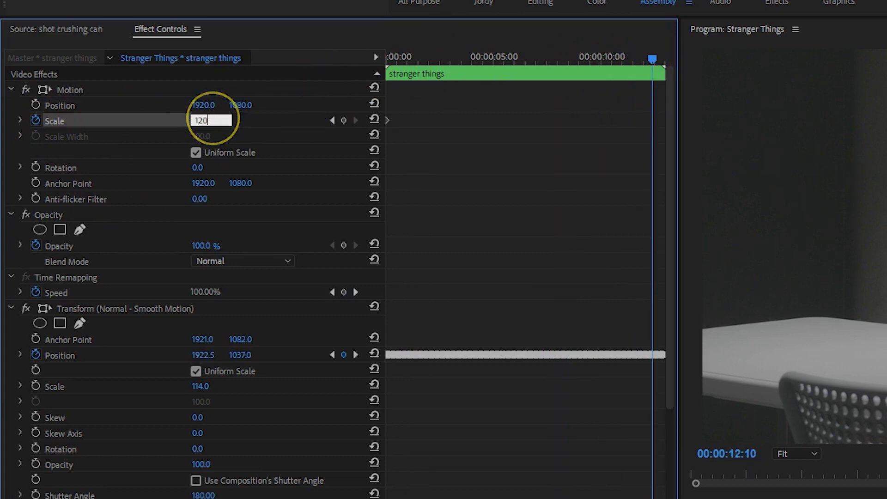
pyautogui.moveTo(649, 120); pyautogui.dragTo(663, 118)
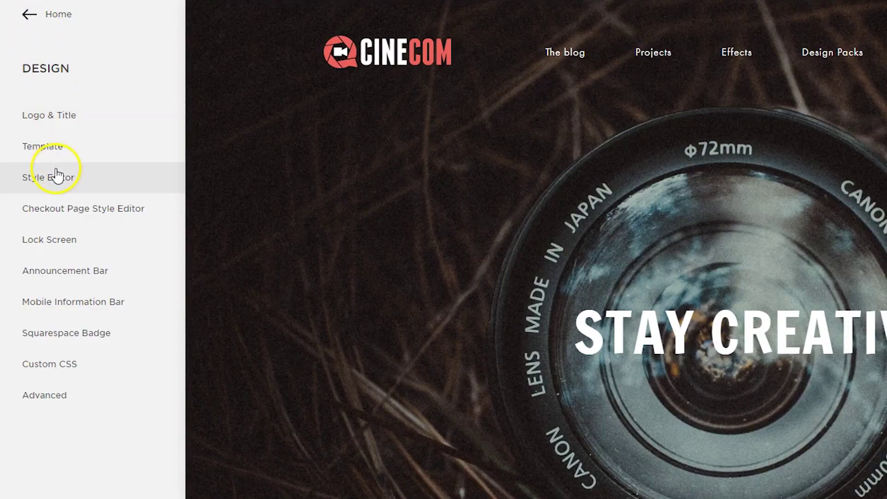
# Step: Switch to the Squarespace site design, open the Style Editor and try another font for the body text
pyautogui.click(54, 174)
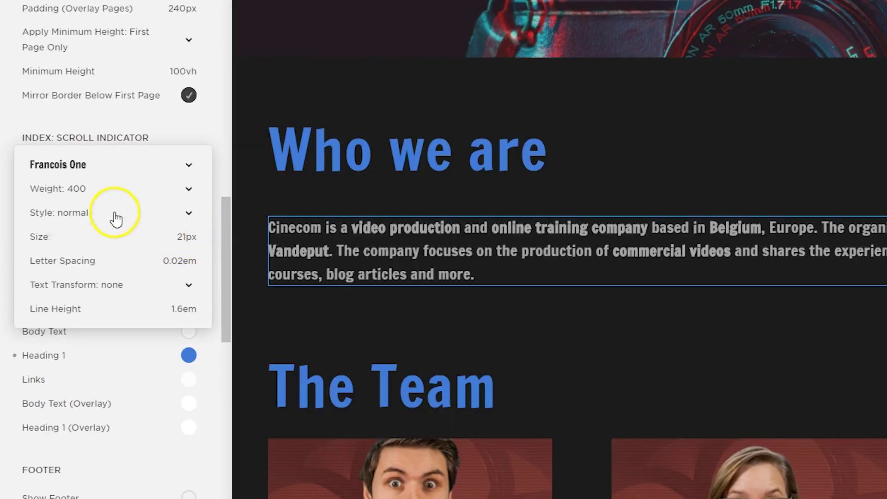
pyautogui.click(193, 163)
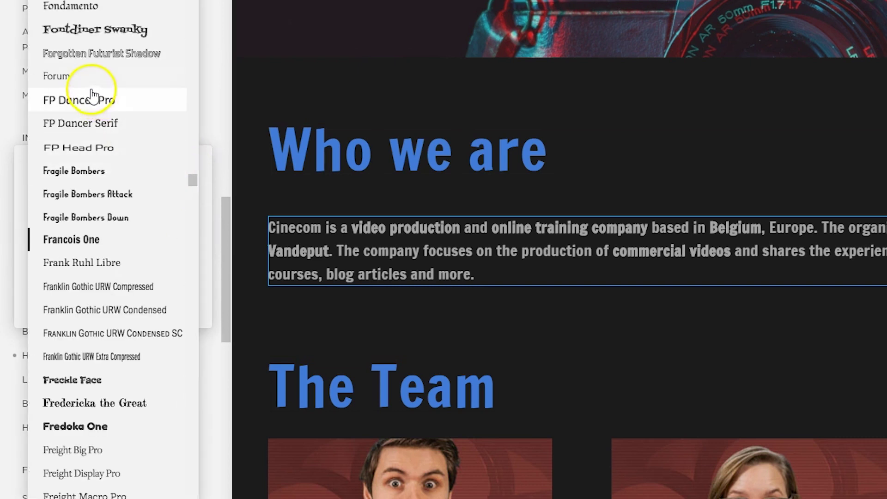
pyautogui.click(77, 33)
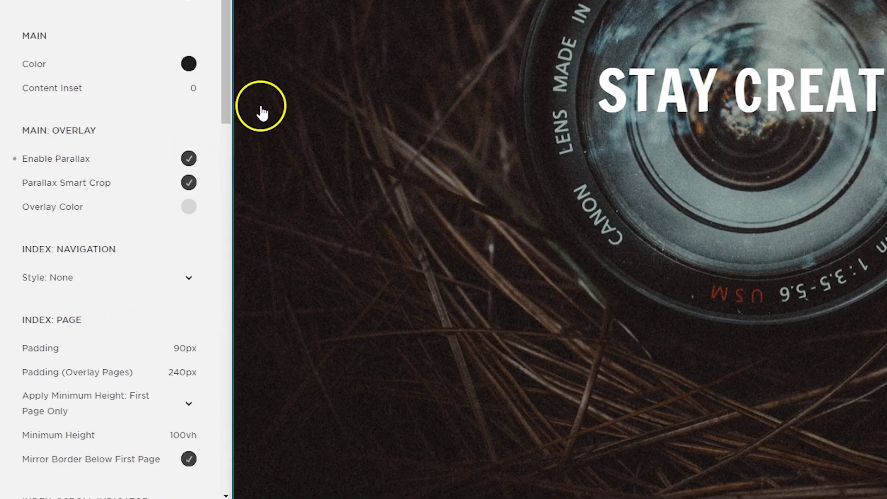
# Step: Open the Heading 1 colour for editing in the site's content colours
pyautogui.scroll(-10, 261, 110)
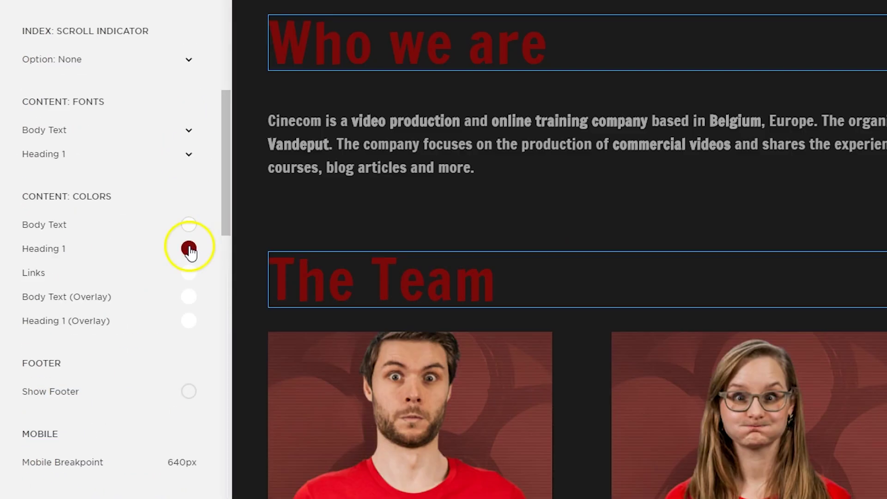
pyautogui.click(188, 248)
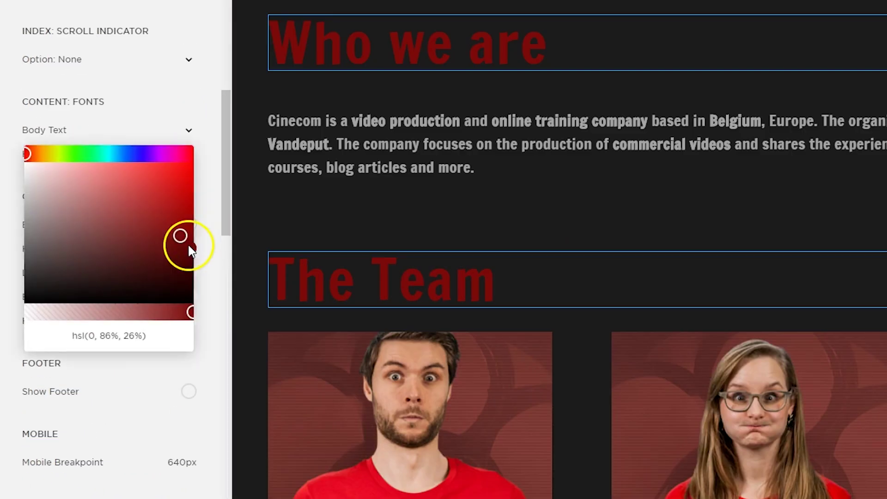